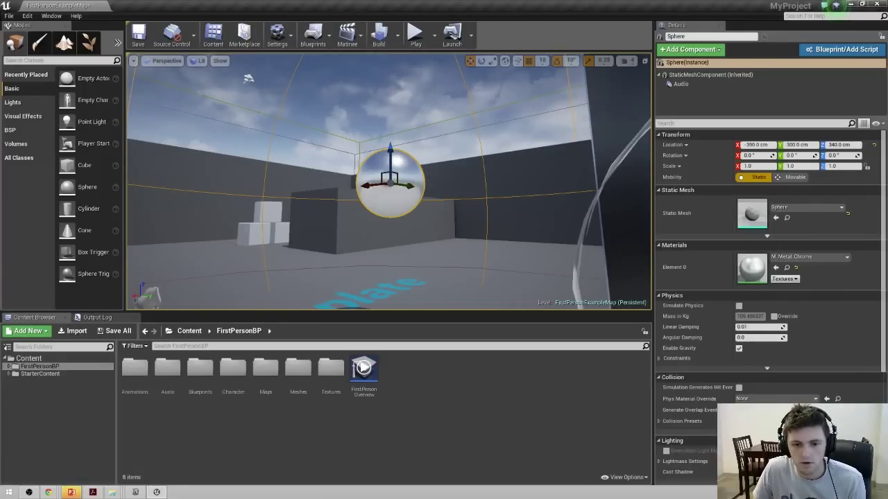
Step: Switch from the editor to the Phonon 3D manual
key(alt+Tab)
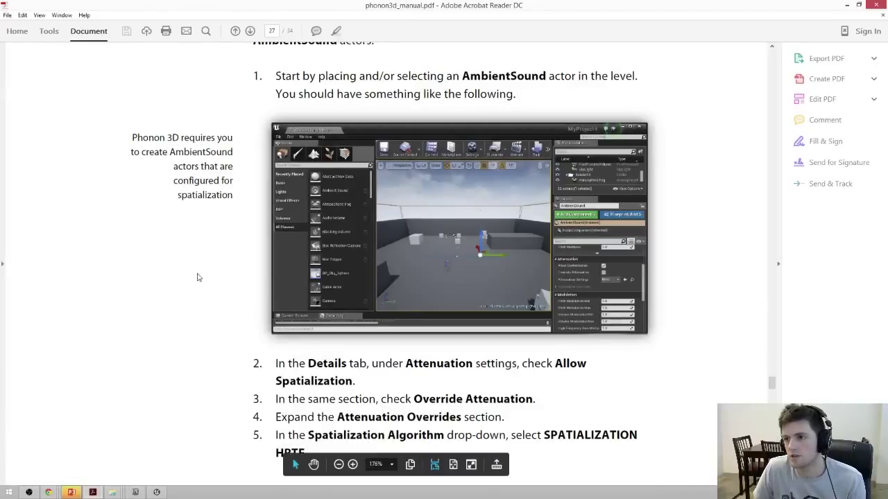
Step: Scroll the manual to 'Packaging Your Project' on page 28, then minimize Acrobat and the editor
scroll(170, 272, down, 5)
scroll(170, 272, down, 15)
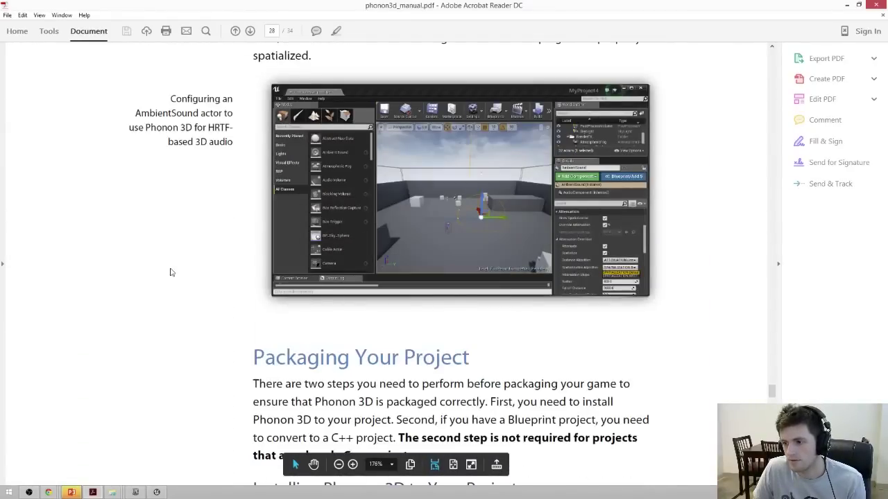
scroll(169, 271, down, 3)
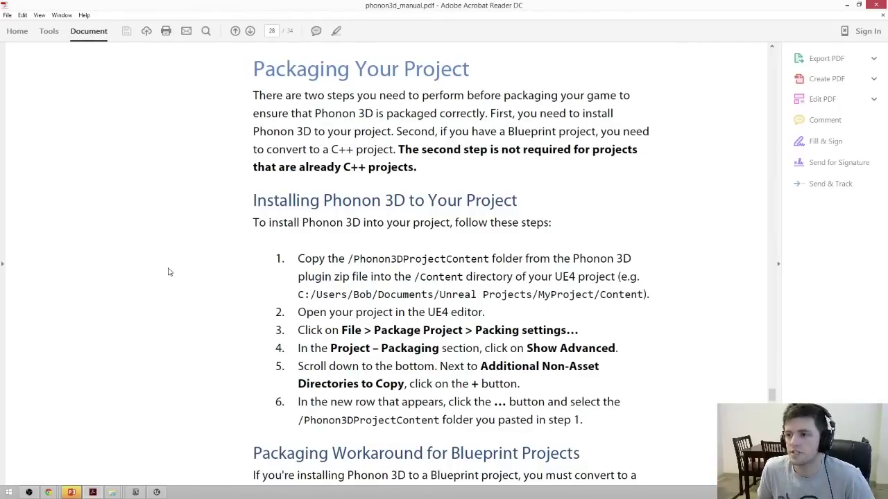
scroll(198, 260, down, 1)
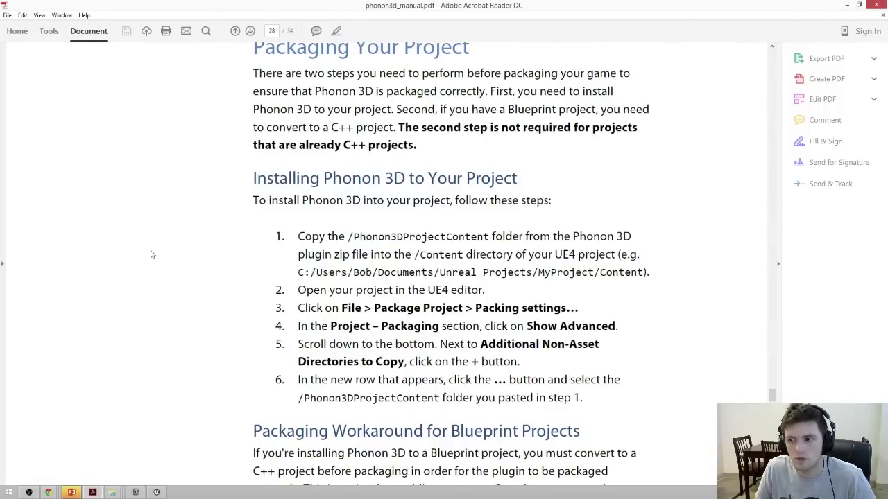
click(846, 5)
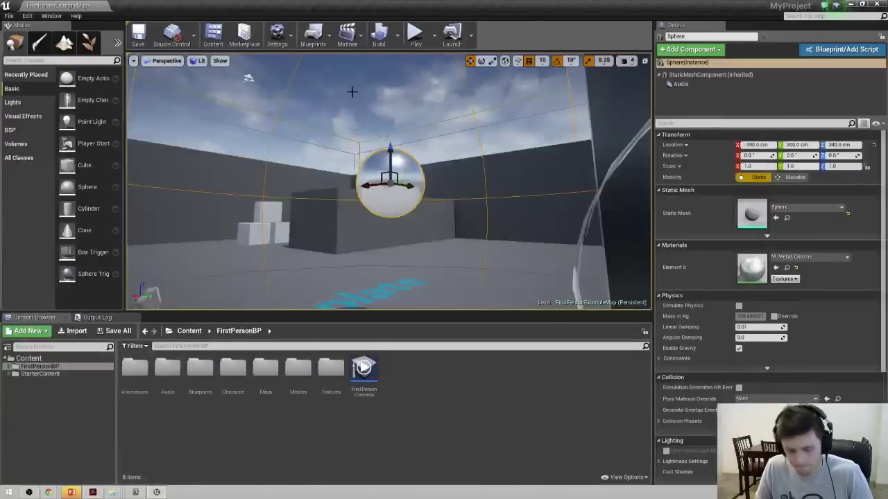
click(846, 4)
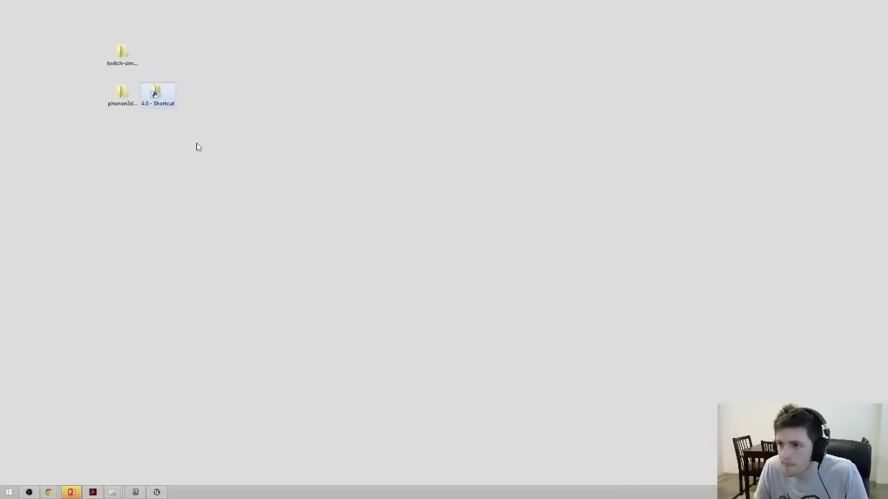
Step: Open phonon3d\phonon3d_ue4_1.3 and select the Phonon3DProjectContent folder
double_click(117, 92)
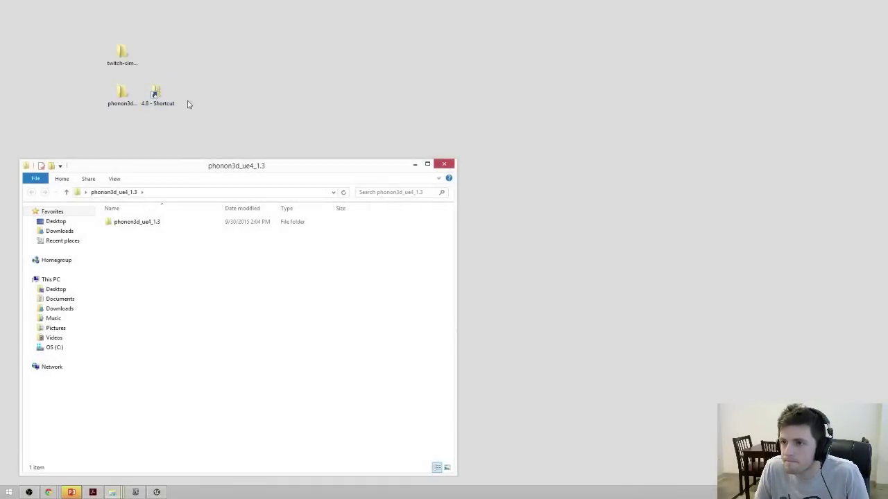
double_click(167, 222)
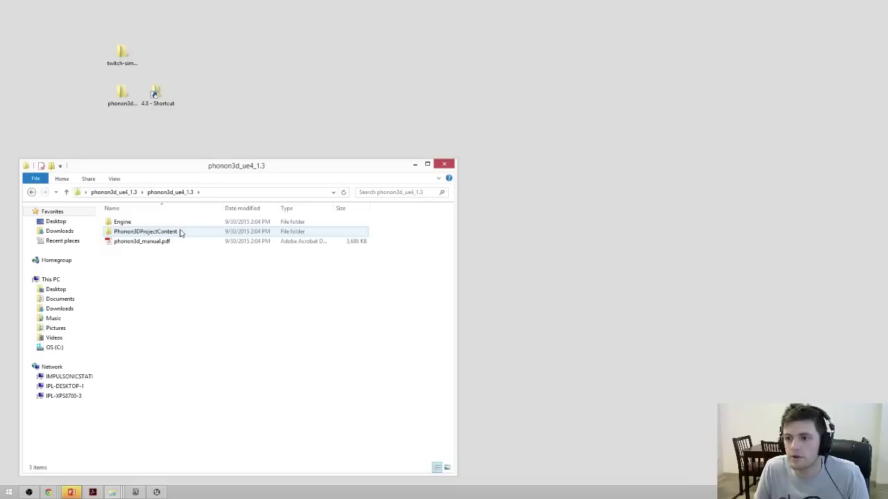
click(180, 232)
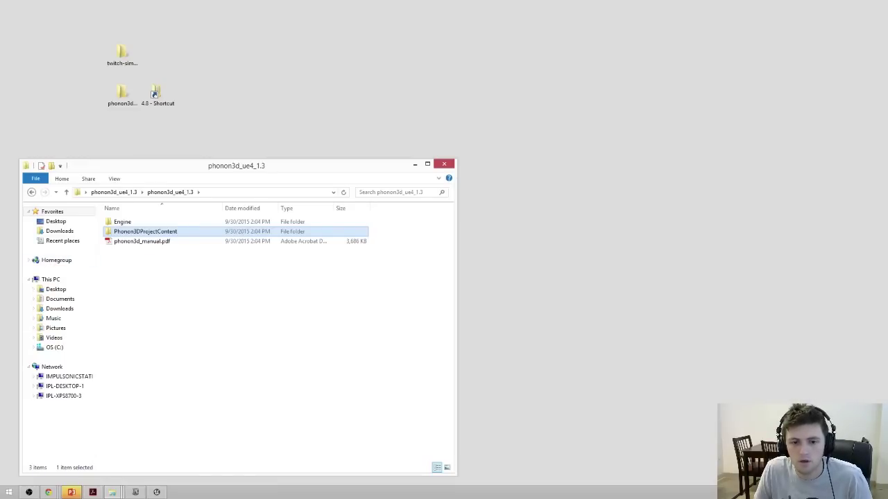
Step: Open MyProject\Content in a second window and drag Phonon3DProjectContent into it
drag(887, 75, 548, 118)
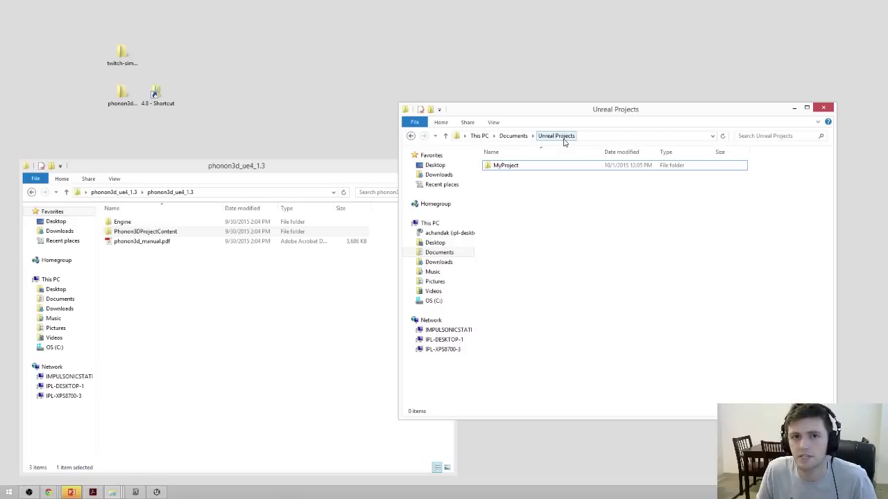
double_click(534, 170)
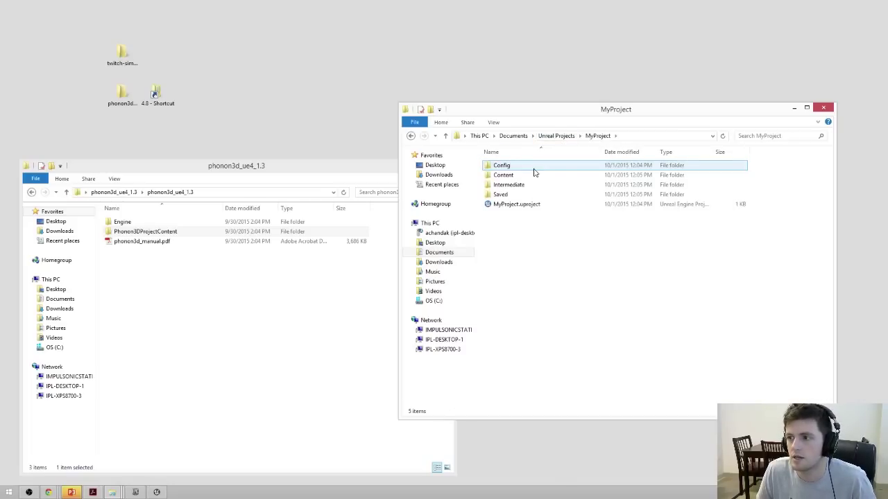
double_click(528, 179)
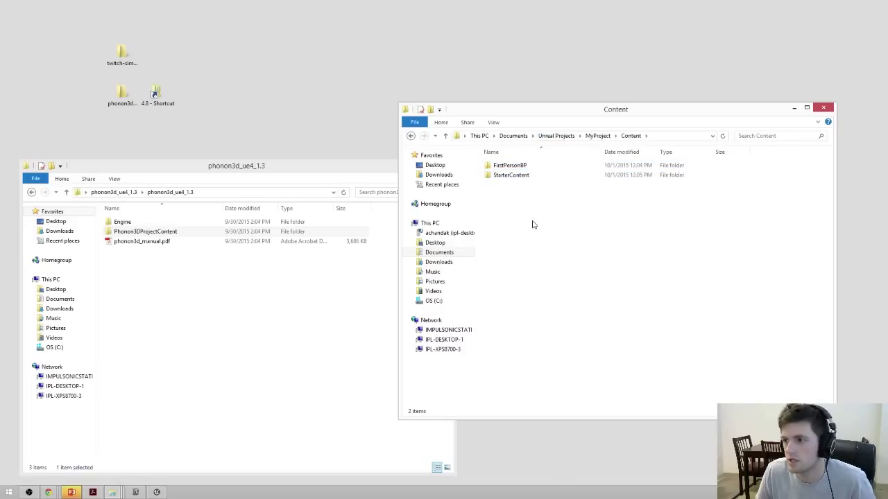
drag(601, 113, 641, 56)
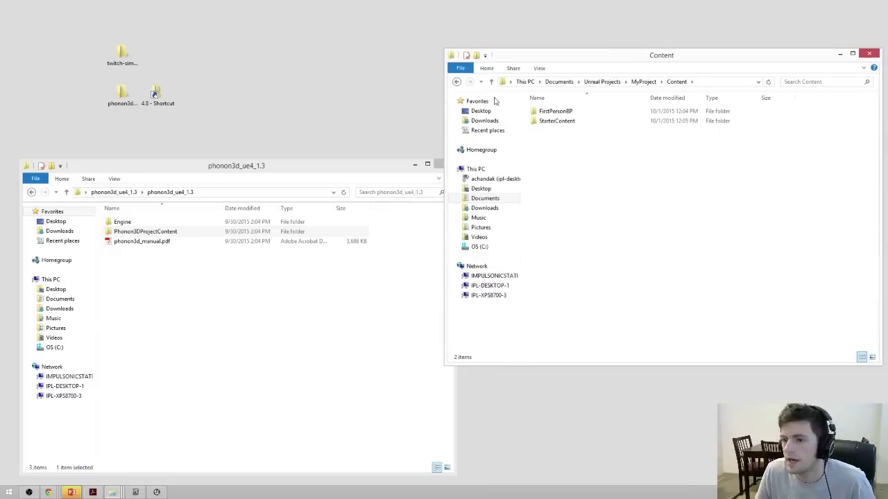
click(313, 173)
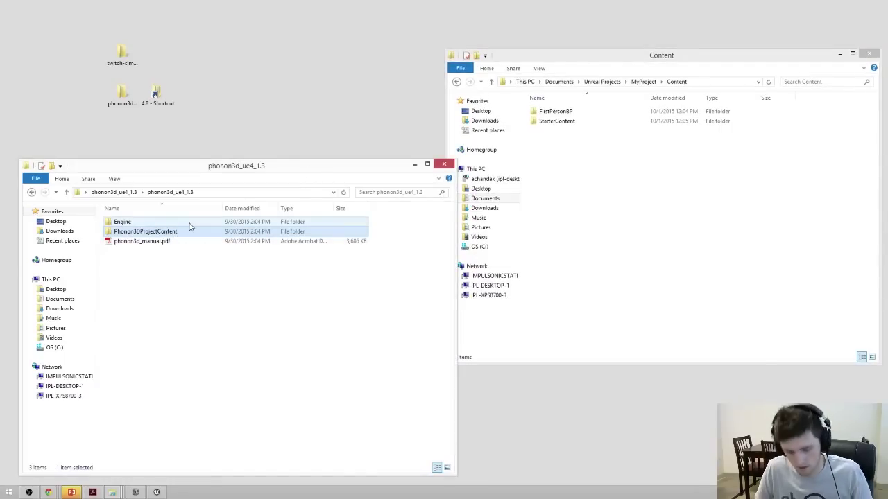
drag(190, 227, 599, 152)
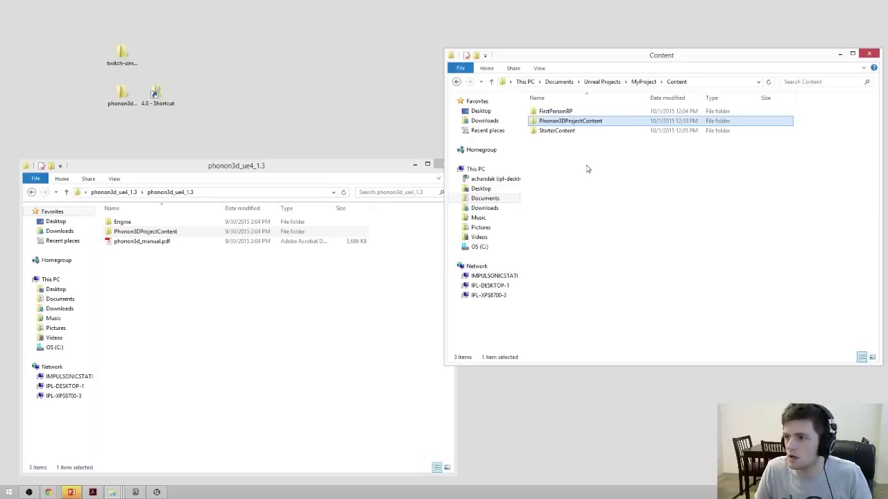
click(584, 169)
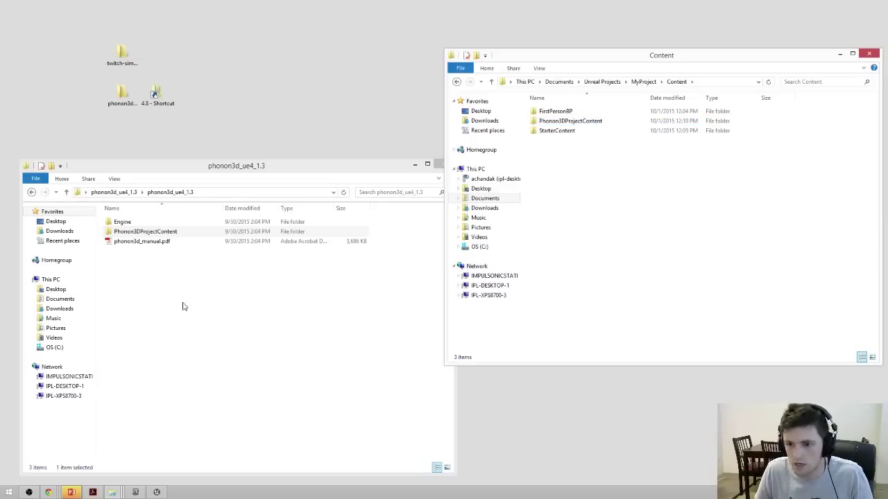
Step: Open Packaging Settings from File > Package Project in the editor
click(157, 492)
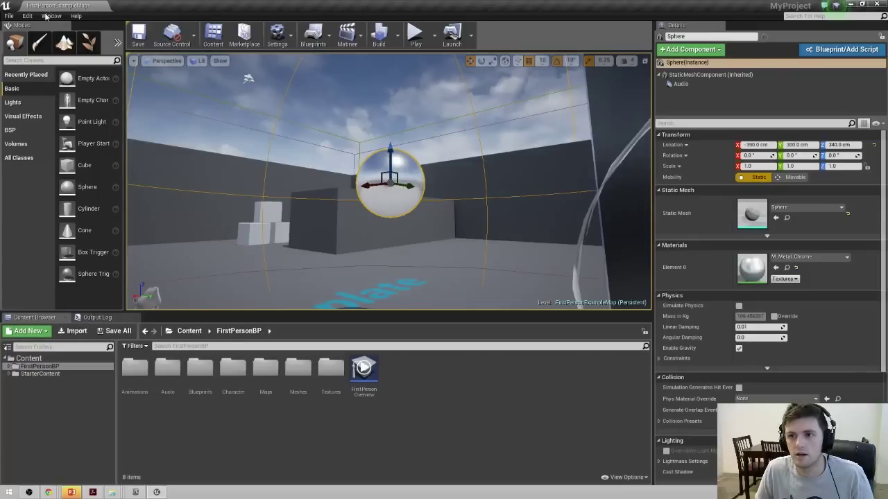
click(9, 16)
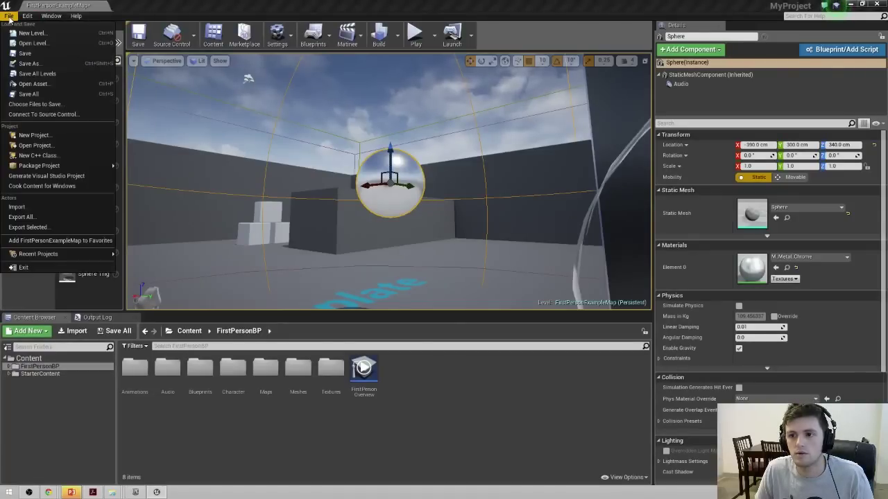
mouse_move(76, 165)
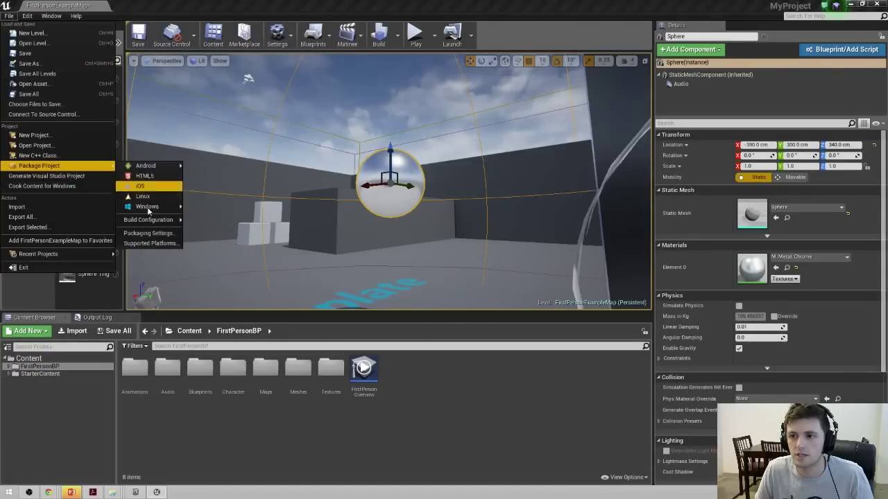
click(150, 233)
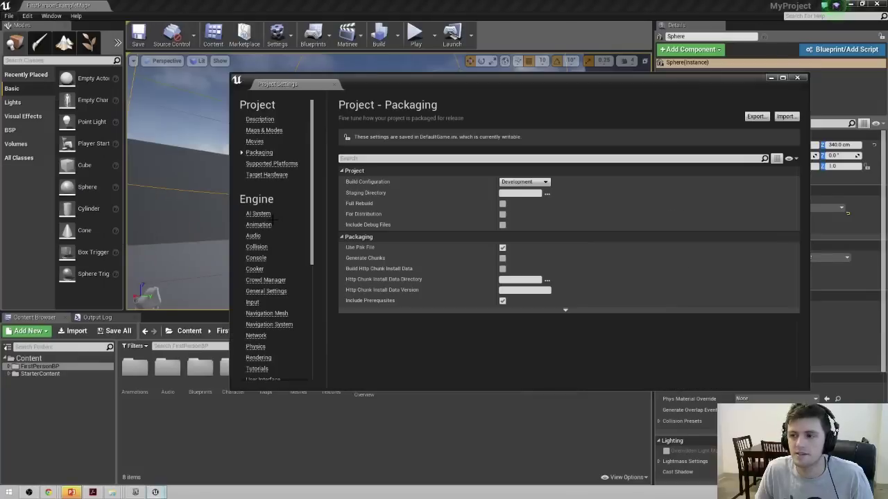
Step: Show advanced options and add an entry to Additional Non-Asset Directories To Copy
click(388, 311)
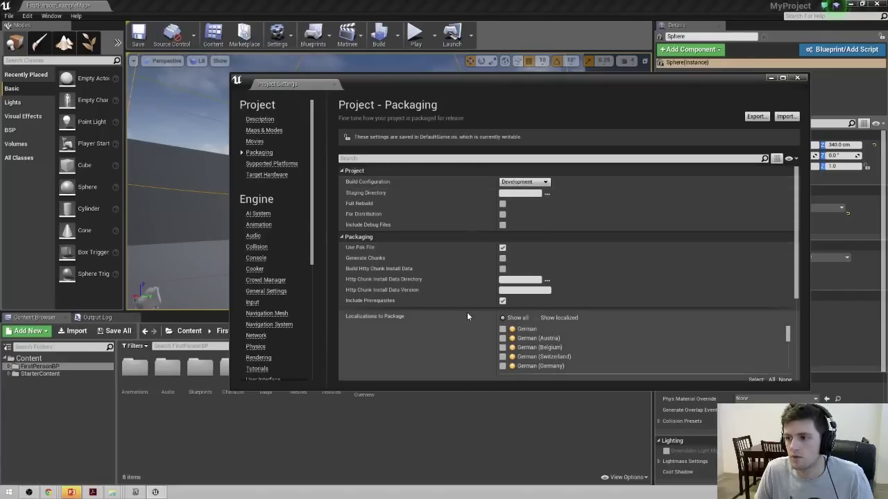
scroll(455, 315, down, 5)
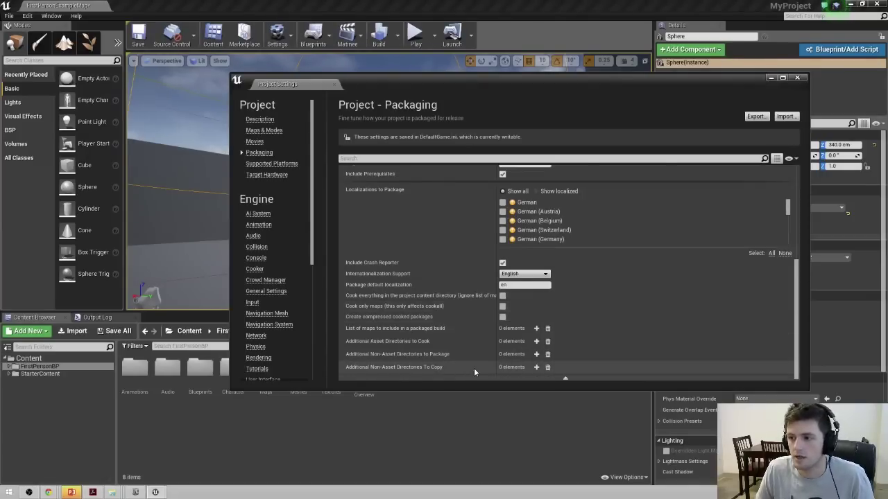
click(536, 367)
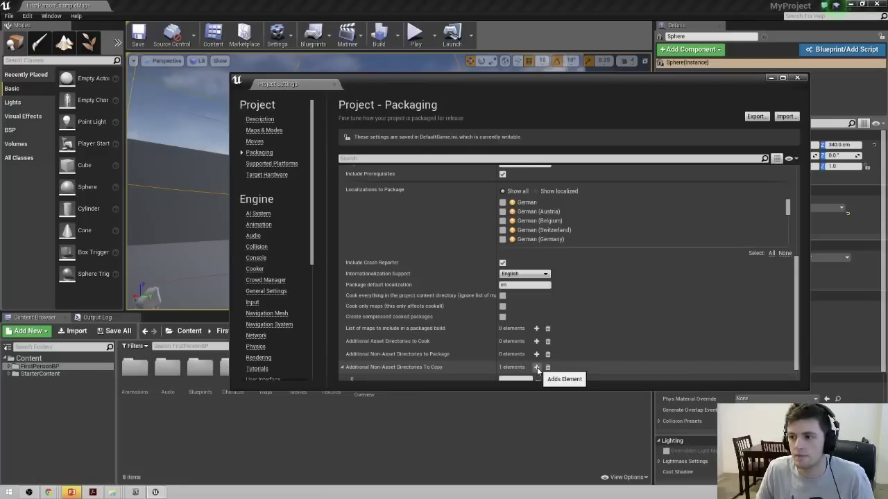
scroll(569, 362, down, 1)
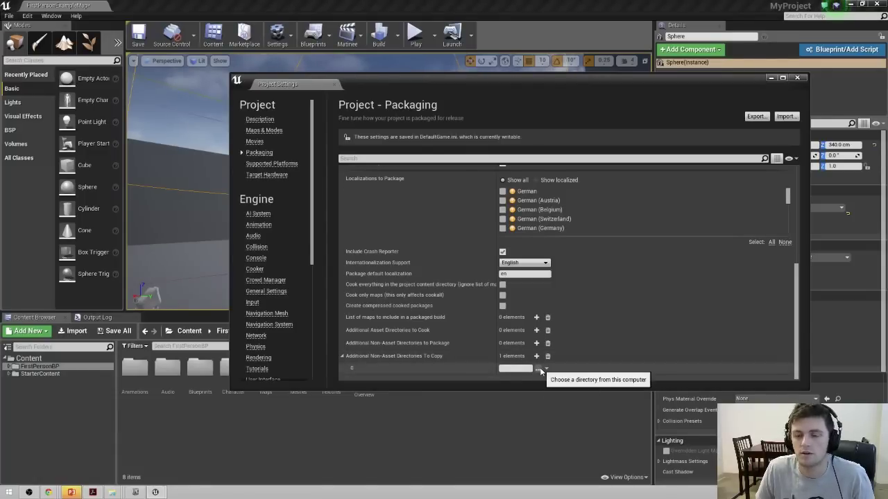
Step: Set the new entry to Content\Phonon3DProjectContent and close Project Settings
click(540, 370)
drag(438, 174, 397, 108)
drag(475, 278, 613, 356)
scroll(509, 254, down, 6)
scroll(486, 252, up, 1)
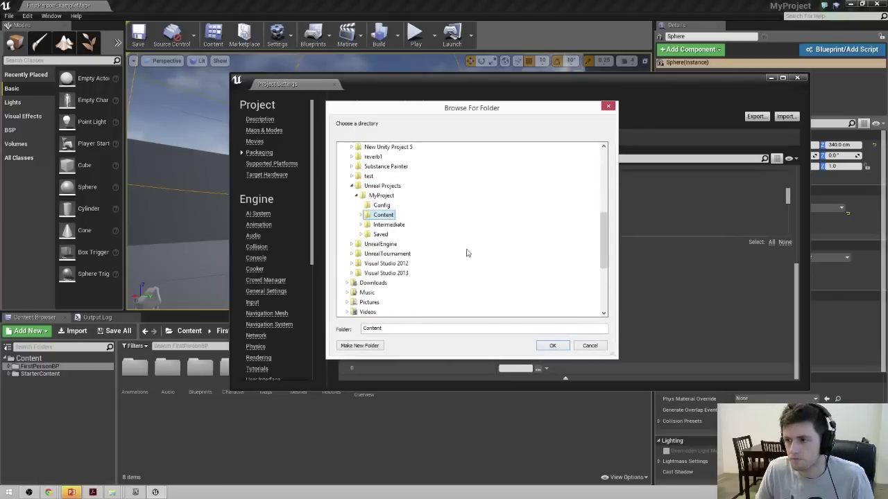
click(362, 216)
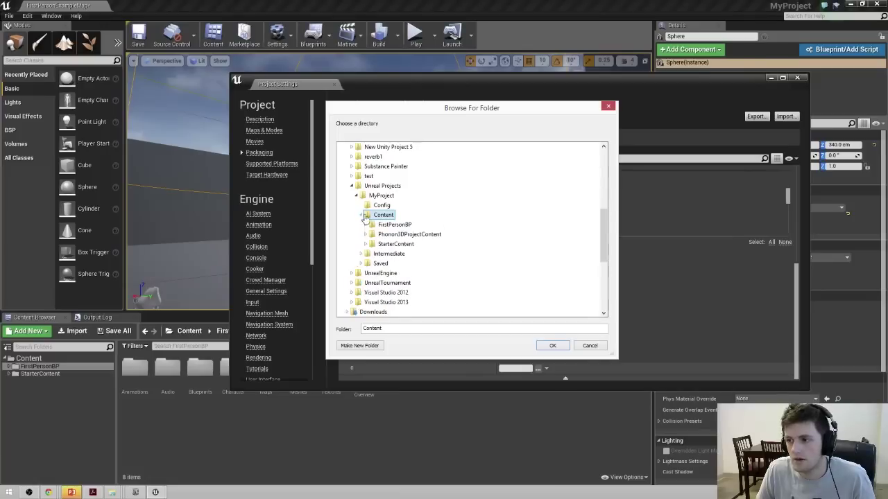
click(409, 234)
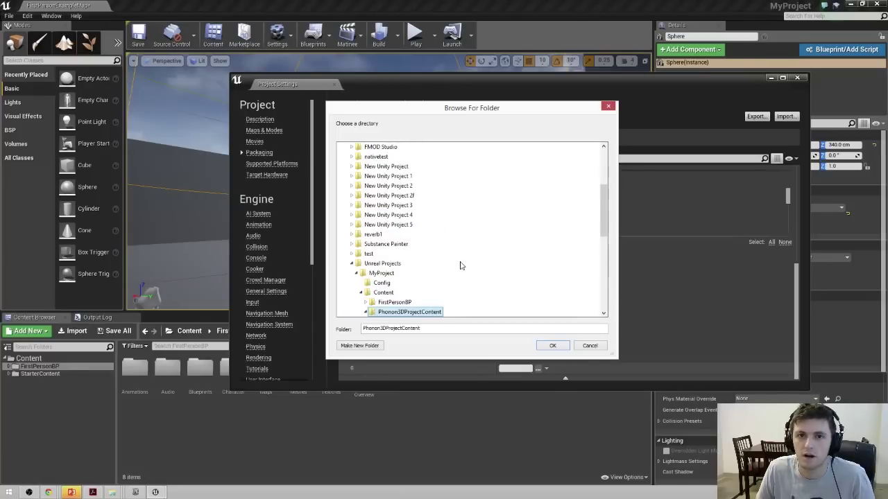
scroll(460, 266, down, 1)
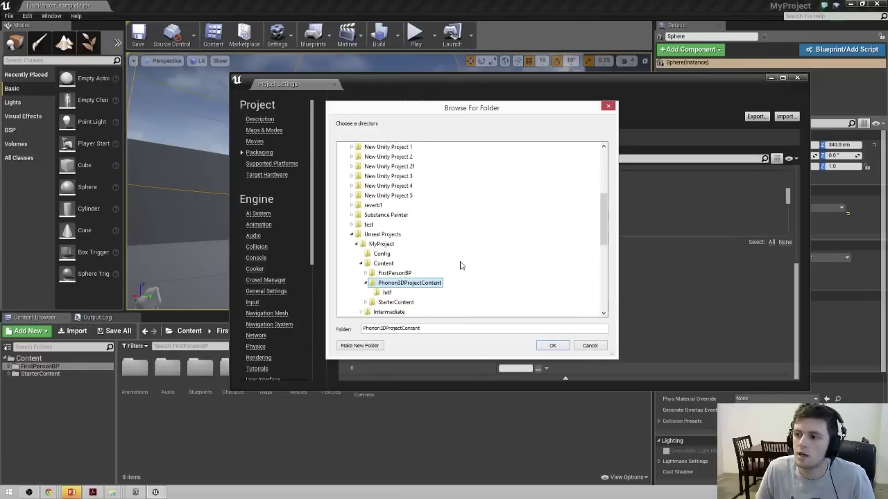
click(553, 345)
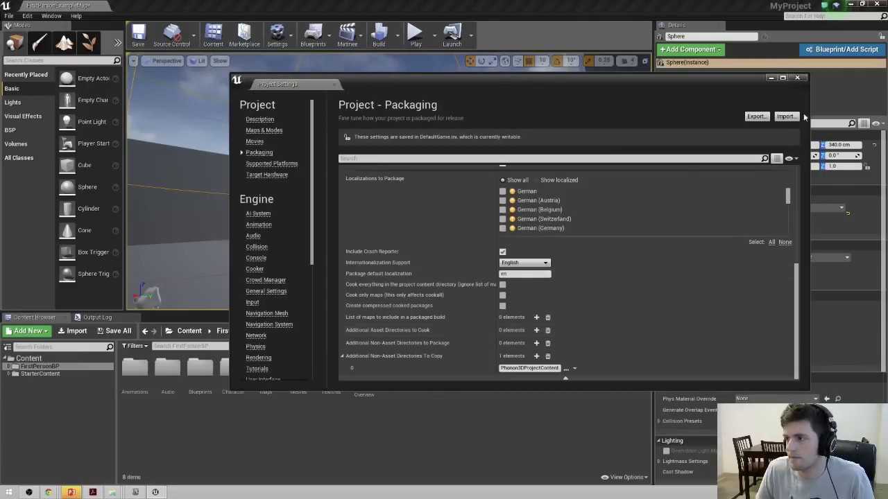
click(797, 79)
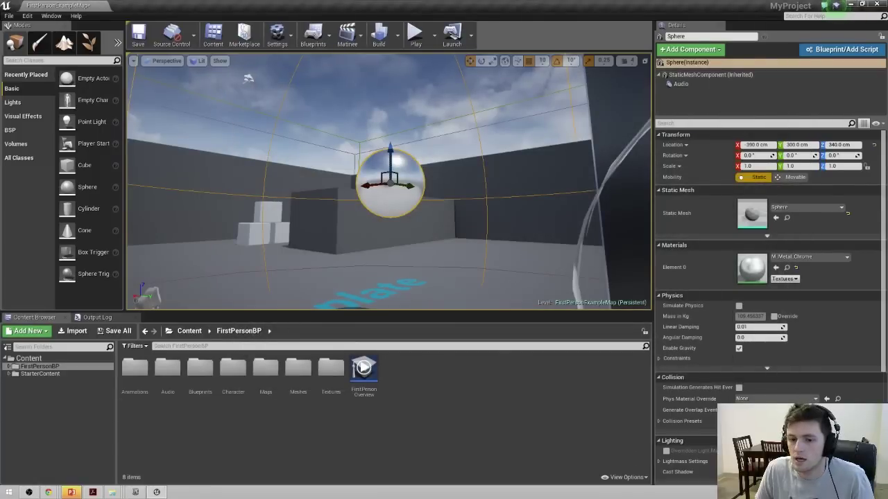
click(92, 492)
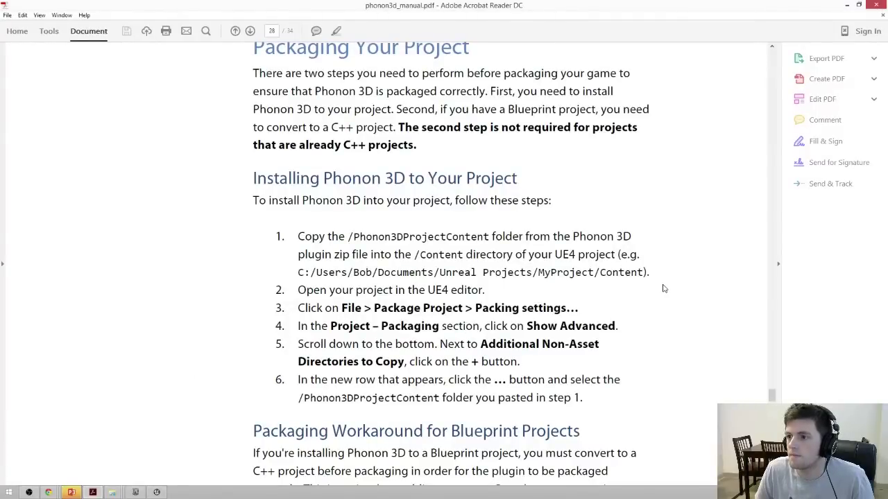
scroll(663, 289, down, 2)
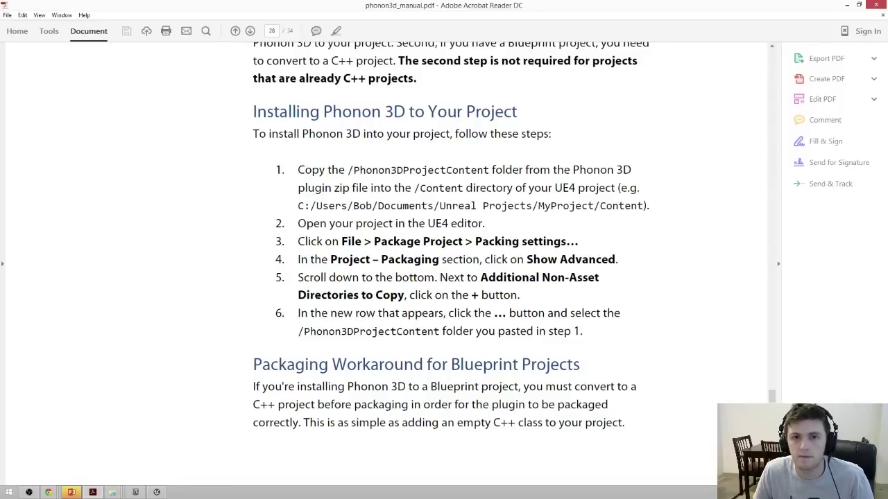
key(alt+Tab)
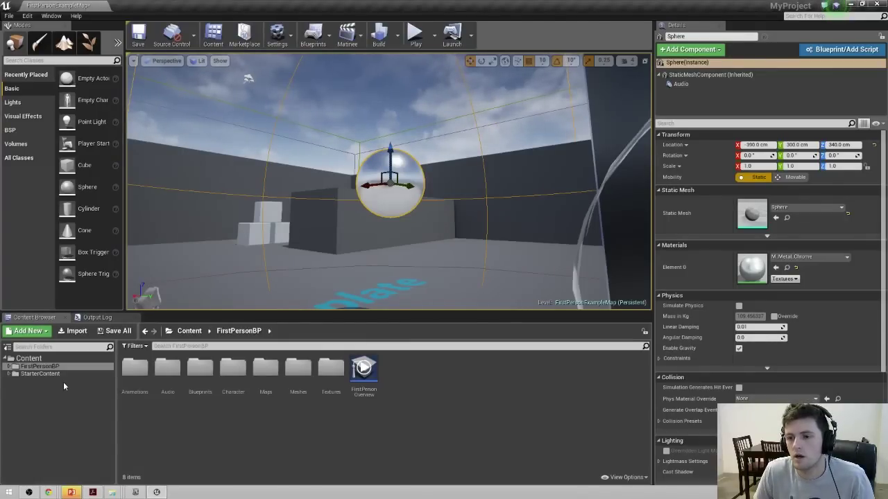
Step: Create an empty C++ class named MyClass with parent None from Add New
click(28, 331)
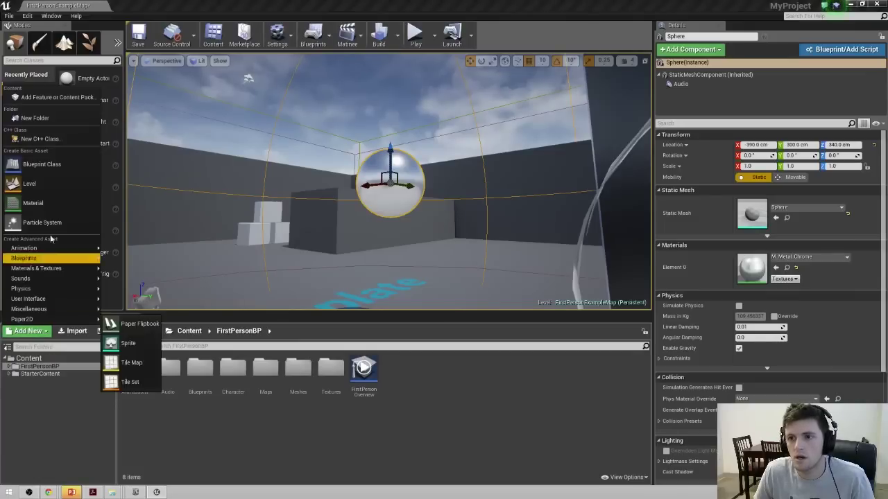
click(61, 138)
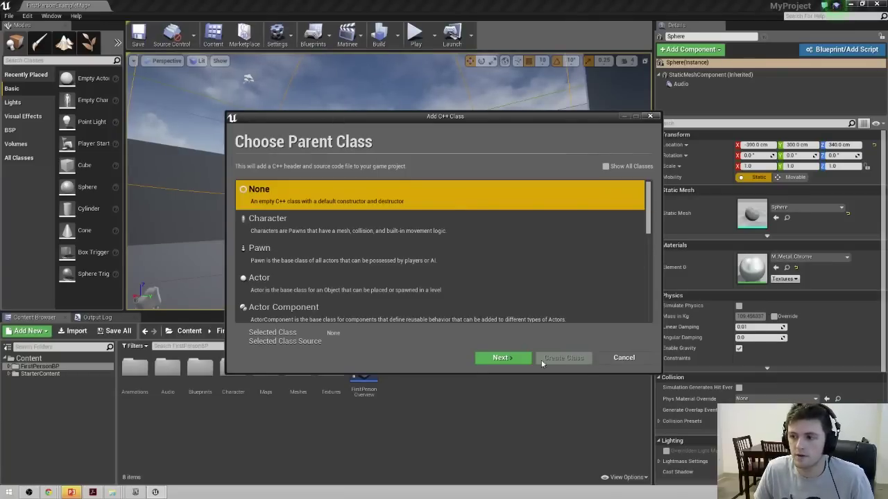
click(500, 357)
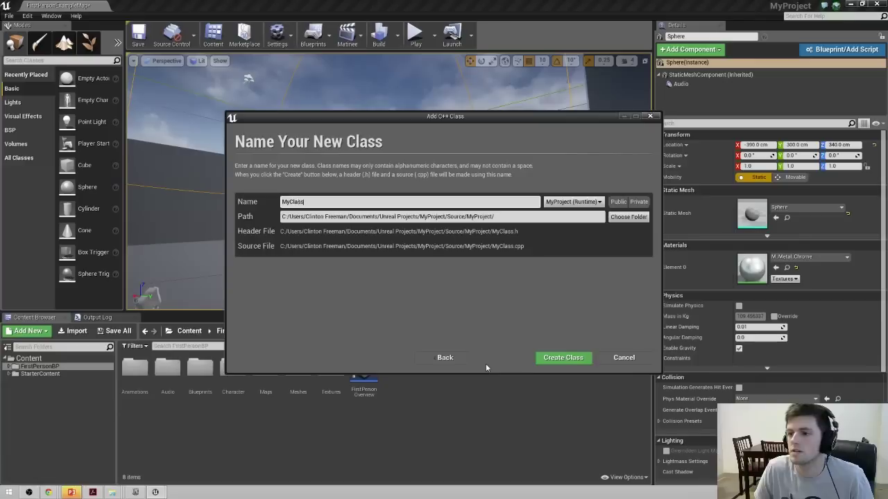
click(560, 360)
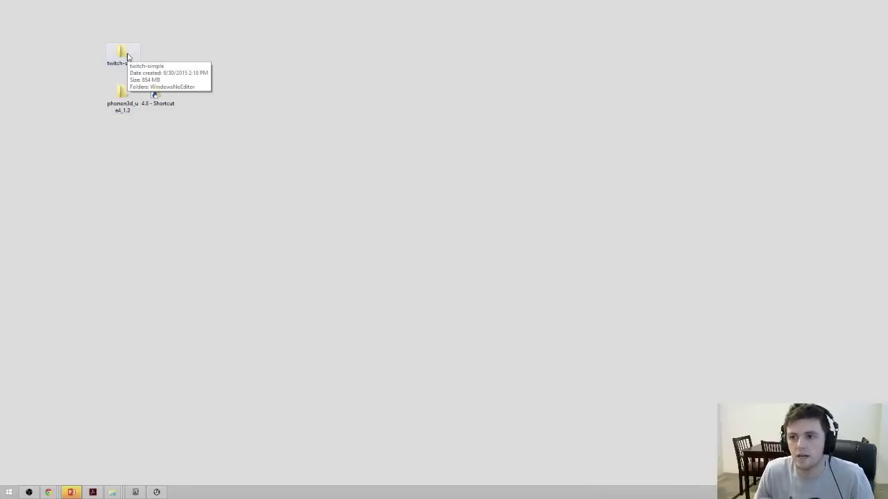
Step: Run MyProject.exe from the twitch-simple\WindowsNoEditor folder
double_click(127, 57)
drag(165, 8, 223, 23)
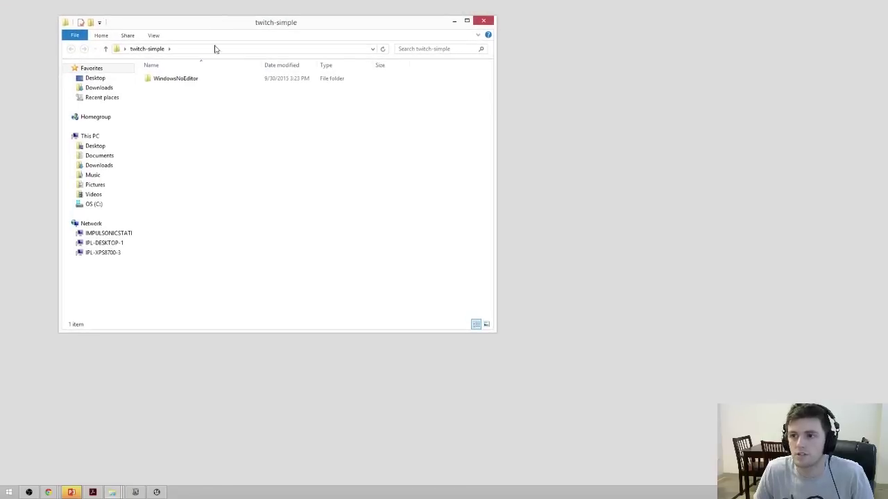
double_click(200, 82)
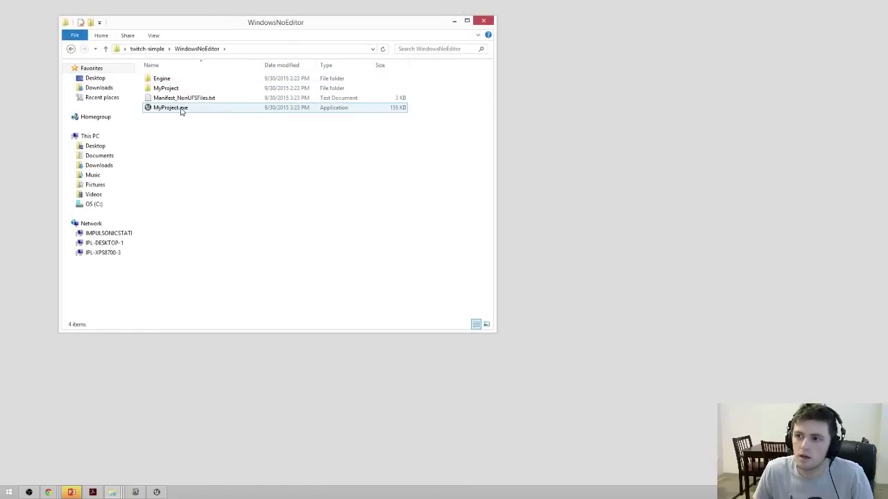
double_click(182, 109)
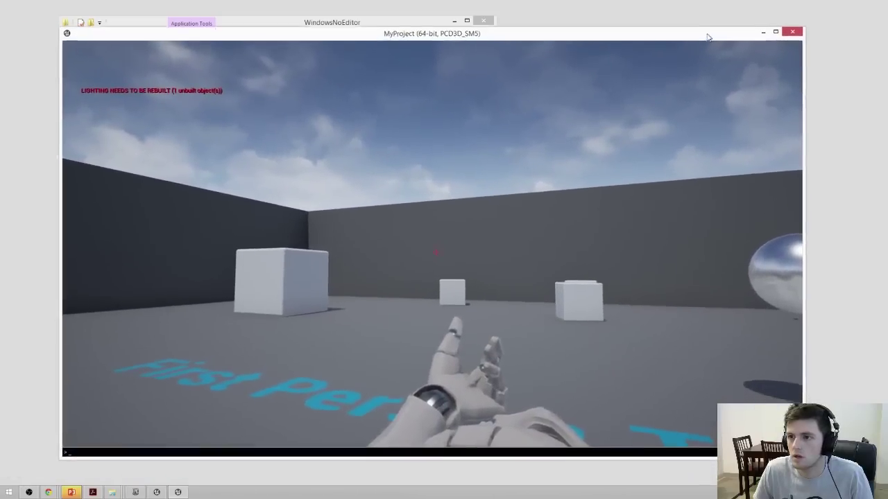
Step: Walk forward to the chrome sphere, then exit with the console command 'quit'
click(570, 82)
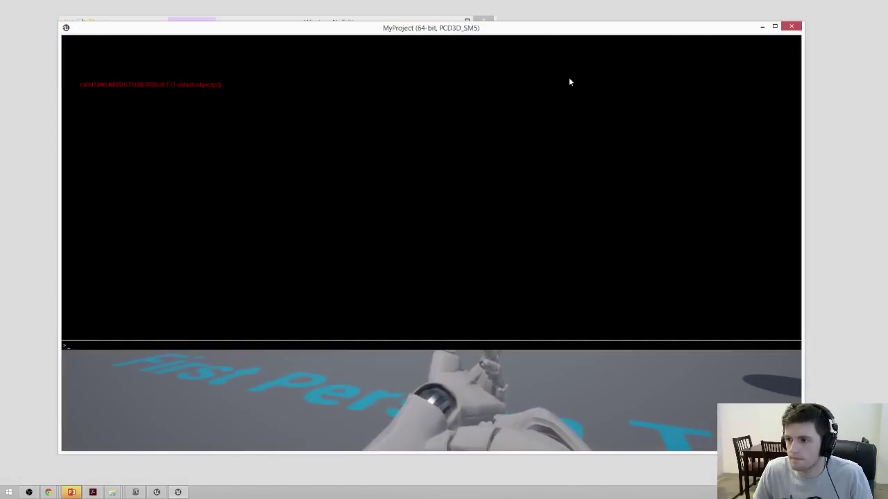
key(w)
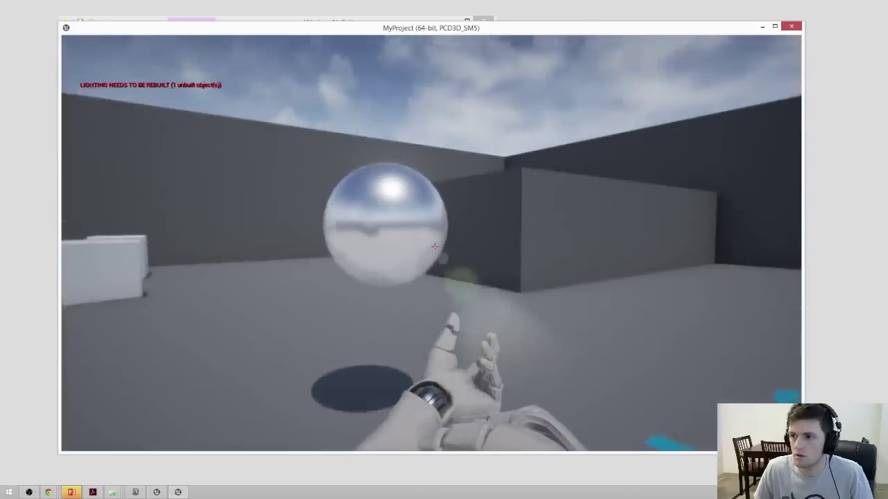
key(grave)
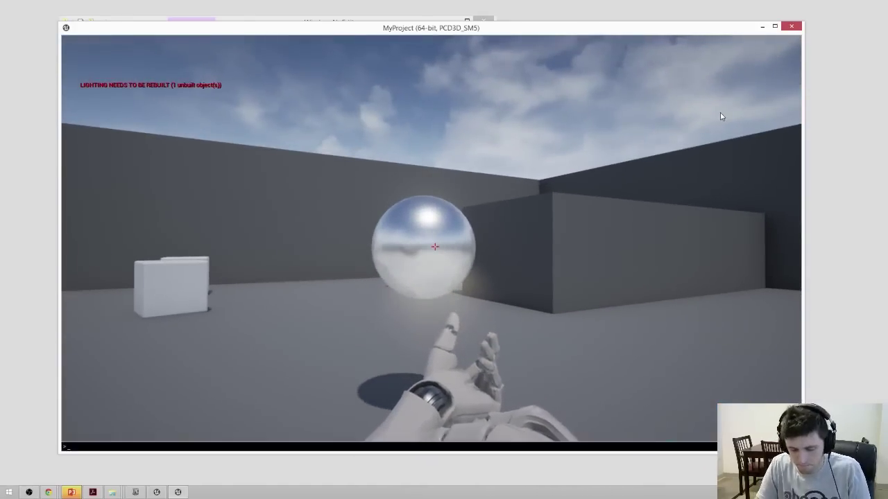
text(quit)
key(Return)
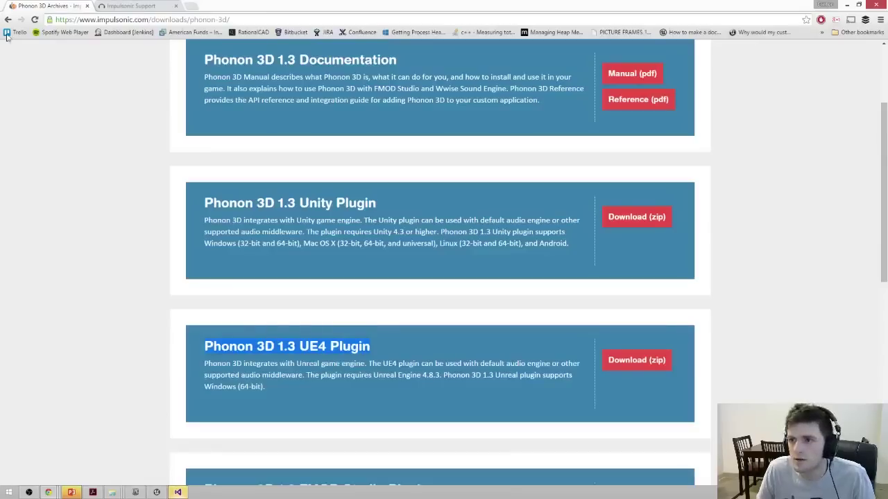
Step: Open the Knowledge Base article 'UE4 Plugin: Audio is silent in packaged game'
click(136, 6)
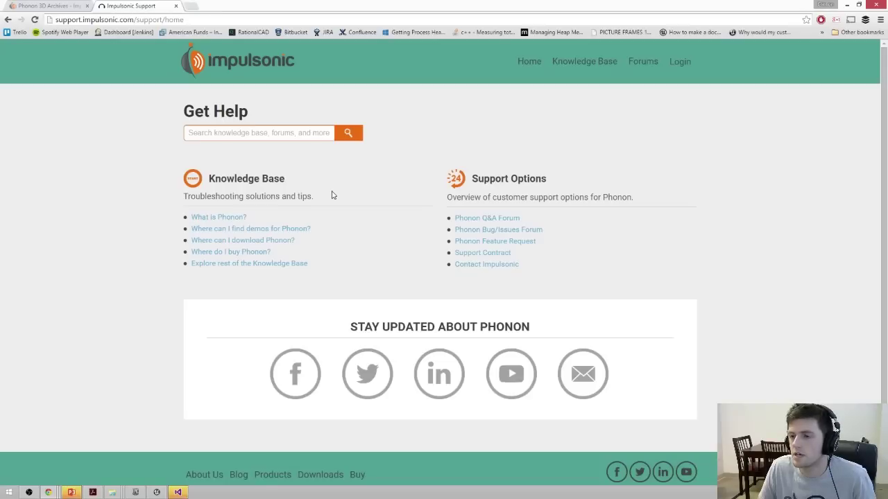
click(587, 67)
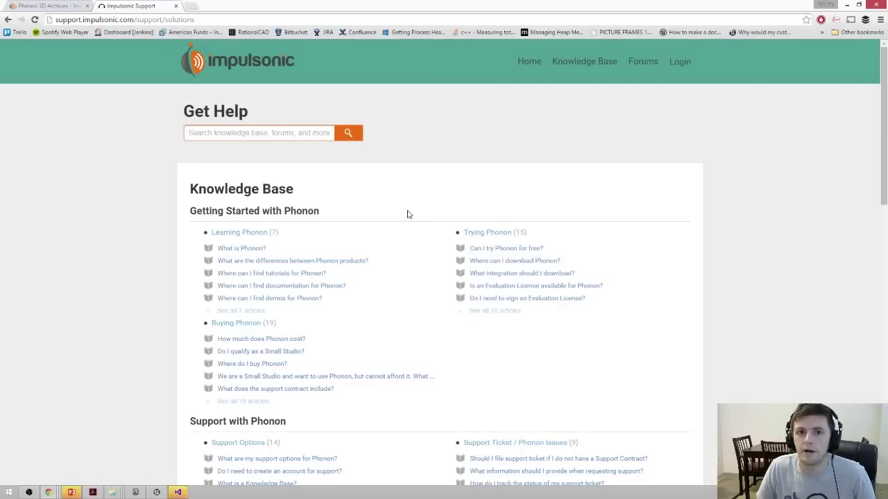
scroll(408, 216, down, 1)
scroll(409, 220, down, 6)
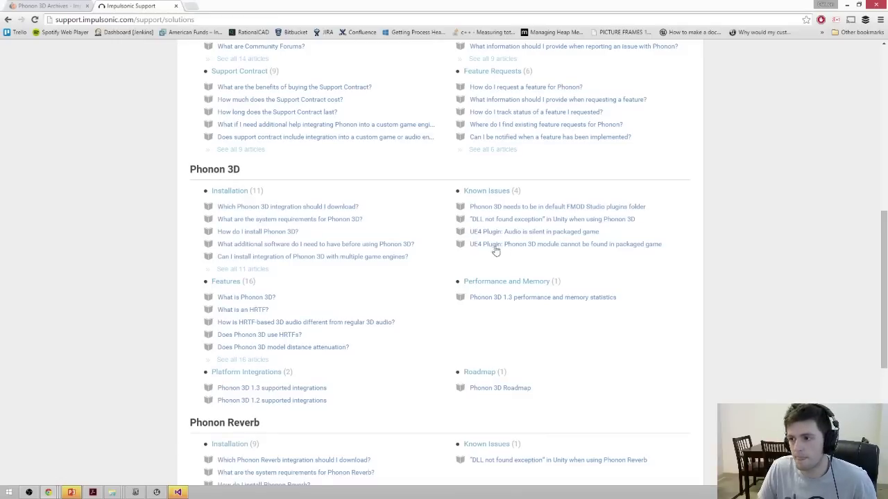
click(511, 233)
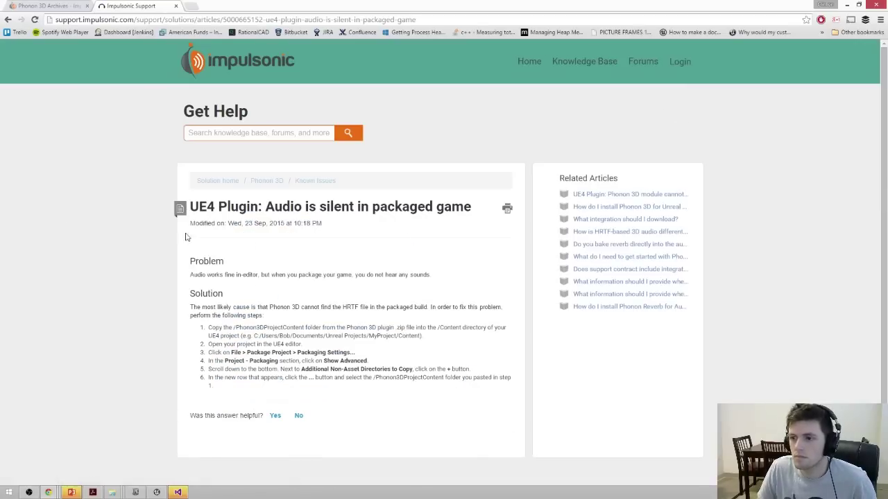
Step: Scroll through the silent-audio article, then go back to the knowledge base list
scroll(133, 229, down, 1)
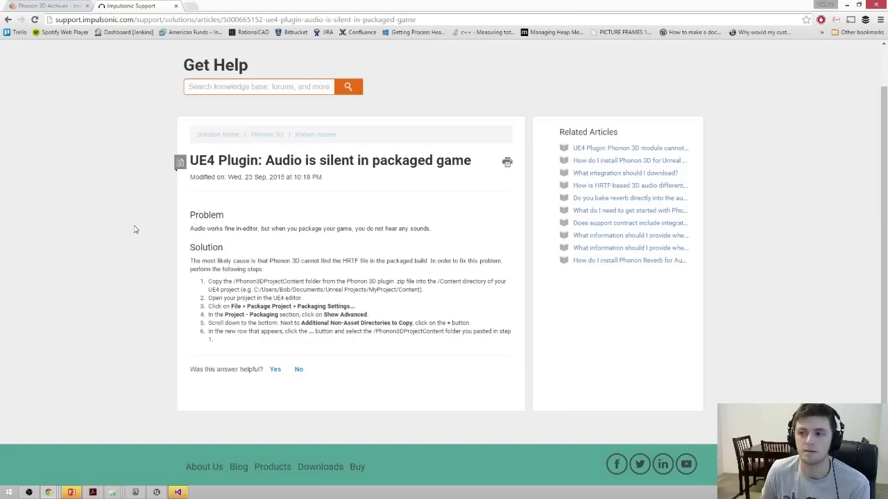
click(8, 20)
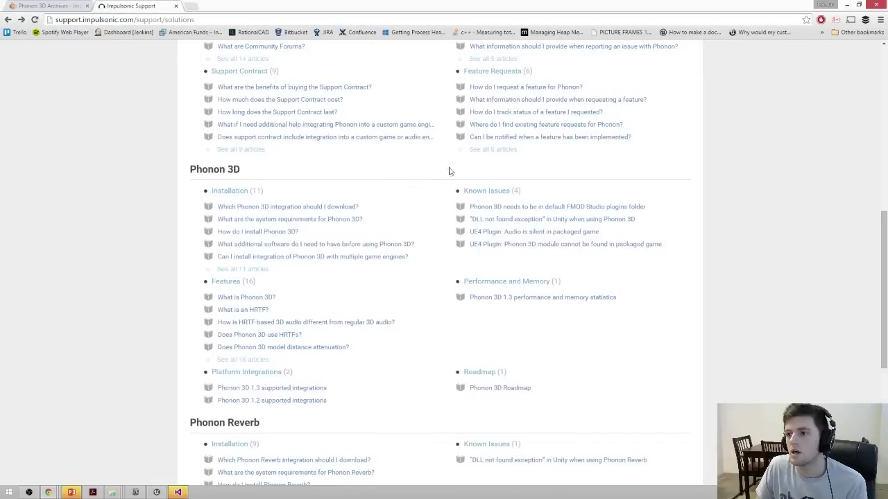
Step: Read the 'Phonon 3D module cannot be found in packaged game' article, then go to the Community Forums
click(513, 246)
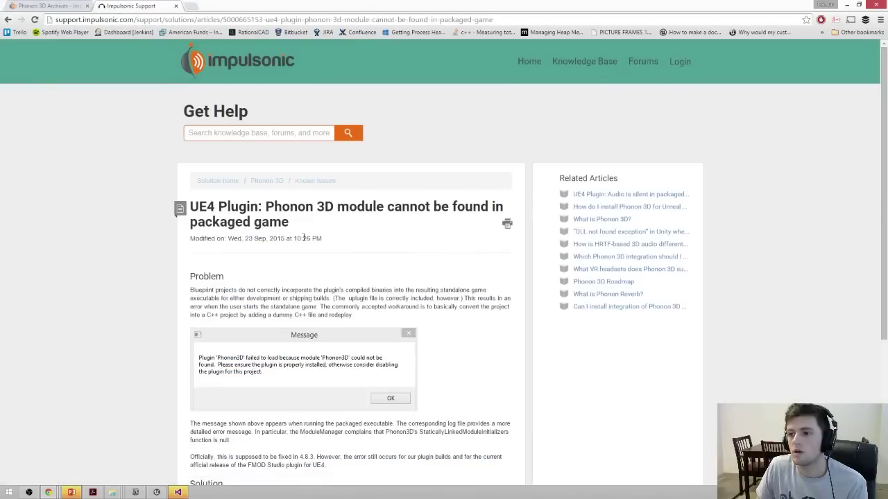
scroll(208, 236, down, 1)
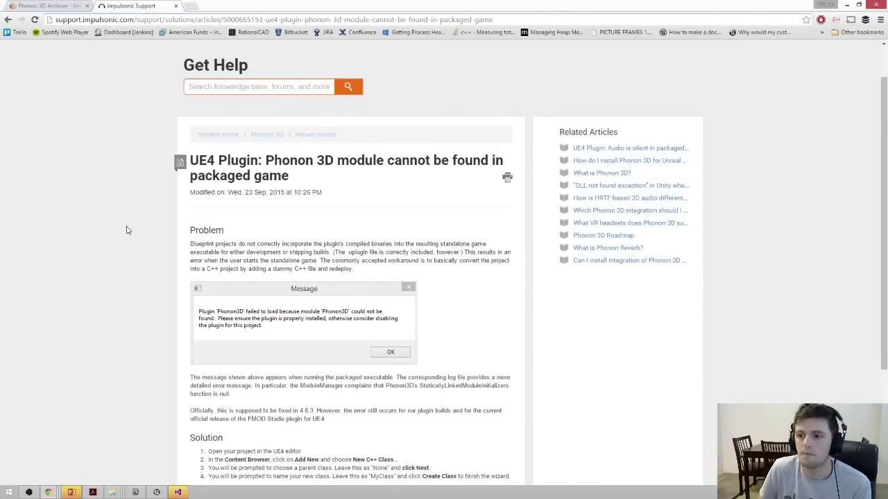
scroll(135, 222, down, 1)
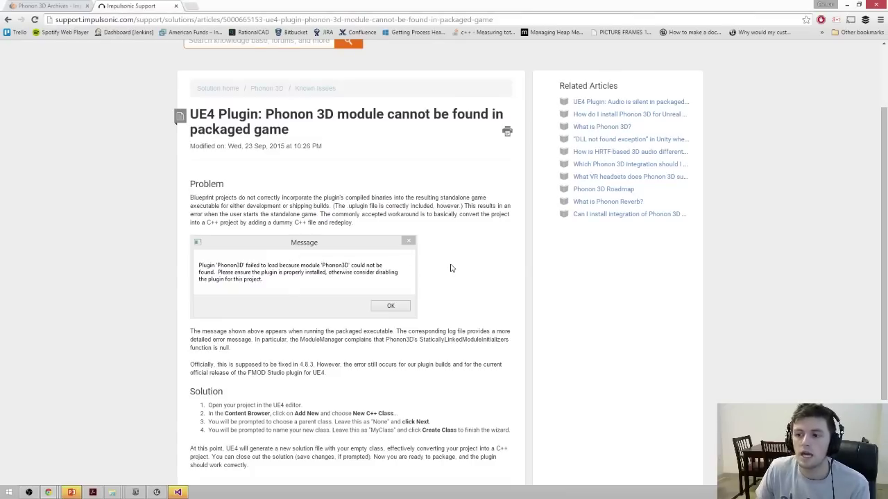
scroll(450, 269, down, 1)
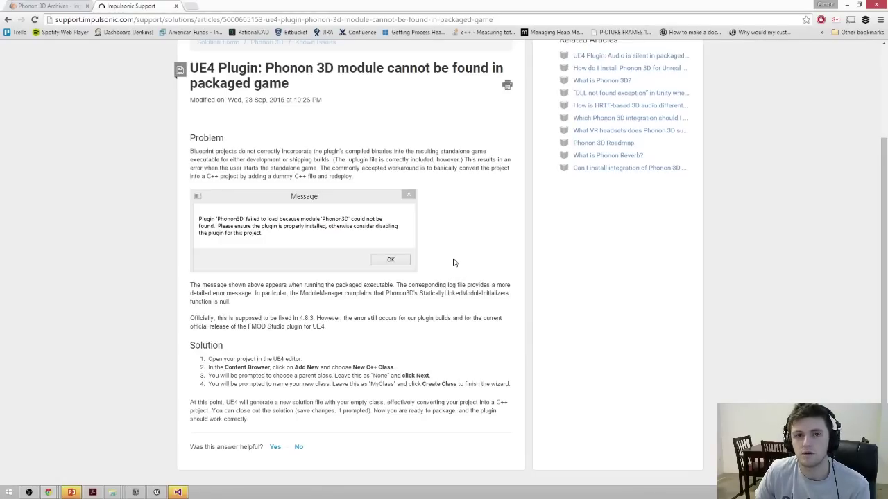
scroll(460, 263, up, 3)
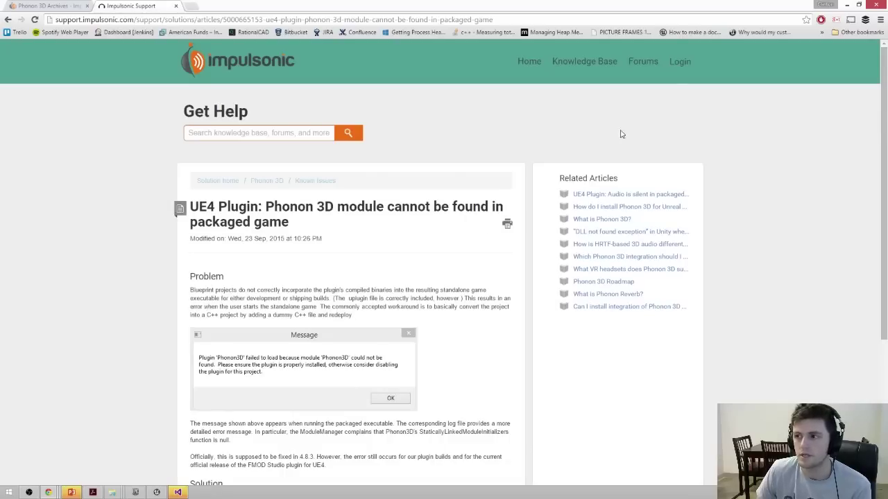
click(639, 70)
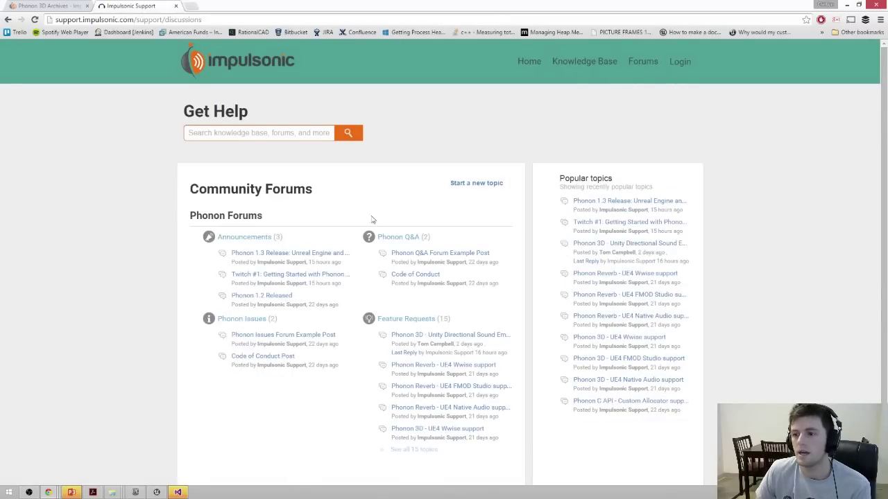